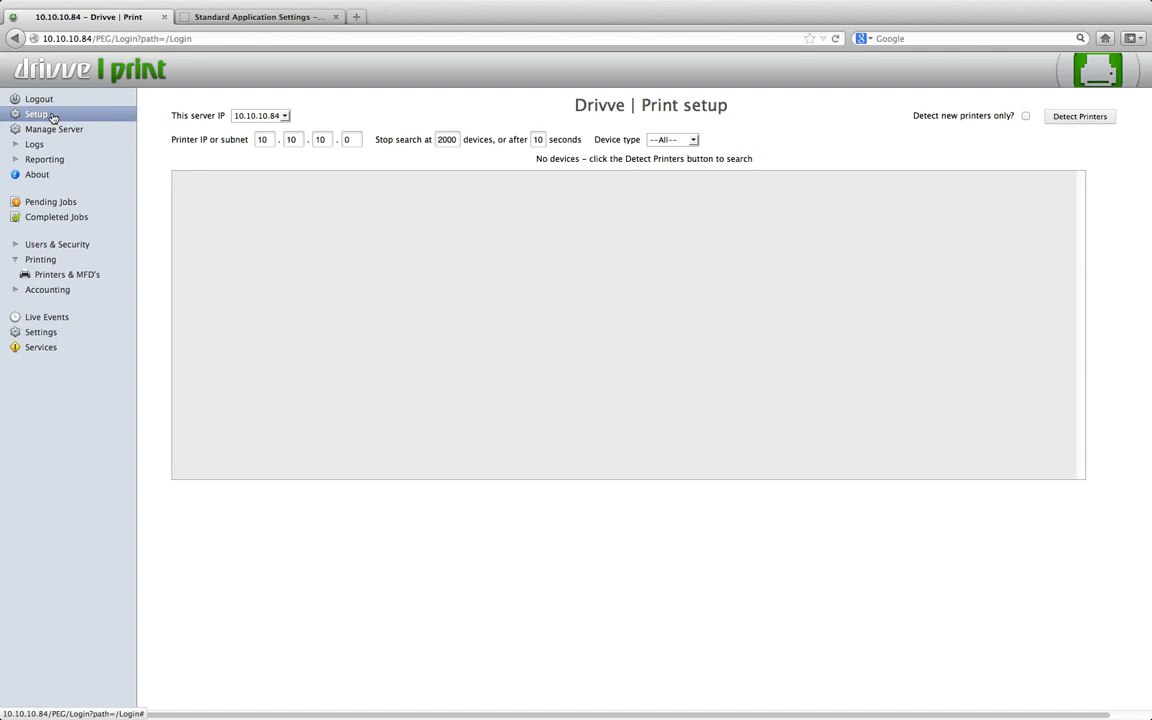
# Review the applications registered in the Sharp MX-3110N's Standard Application Settings and return to the Drivve | Print setup page
pyautogui.click(278, 17)
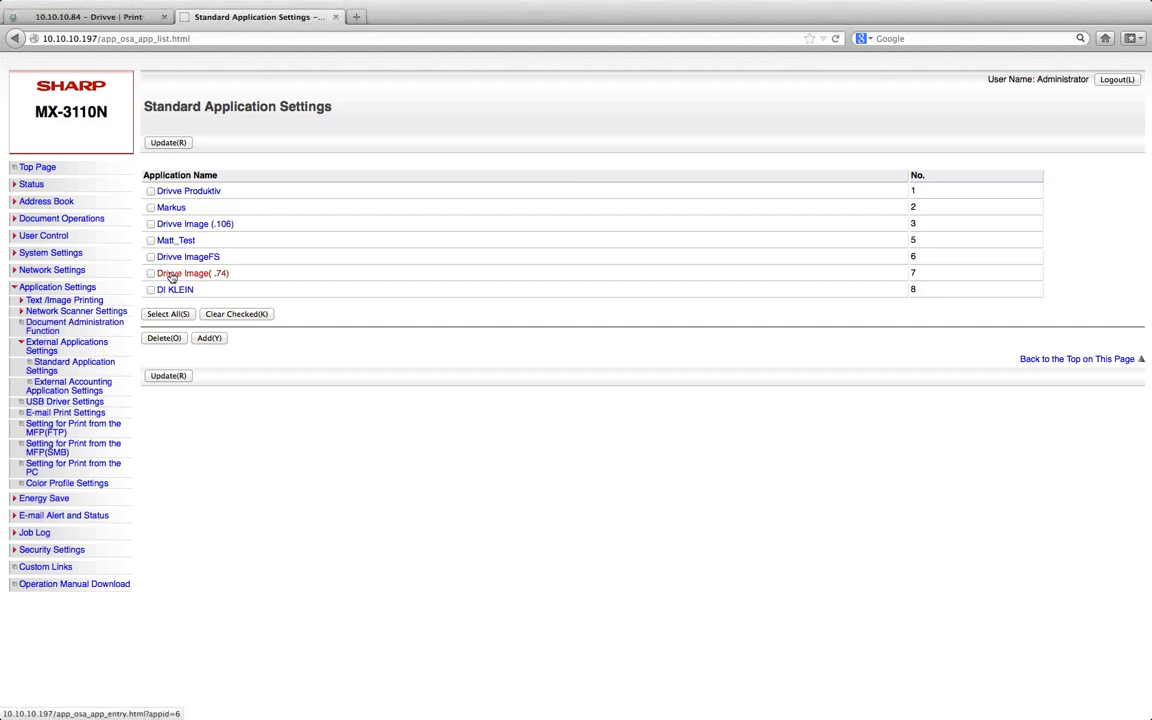
pyautogui.click(100, 17)
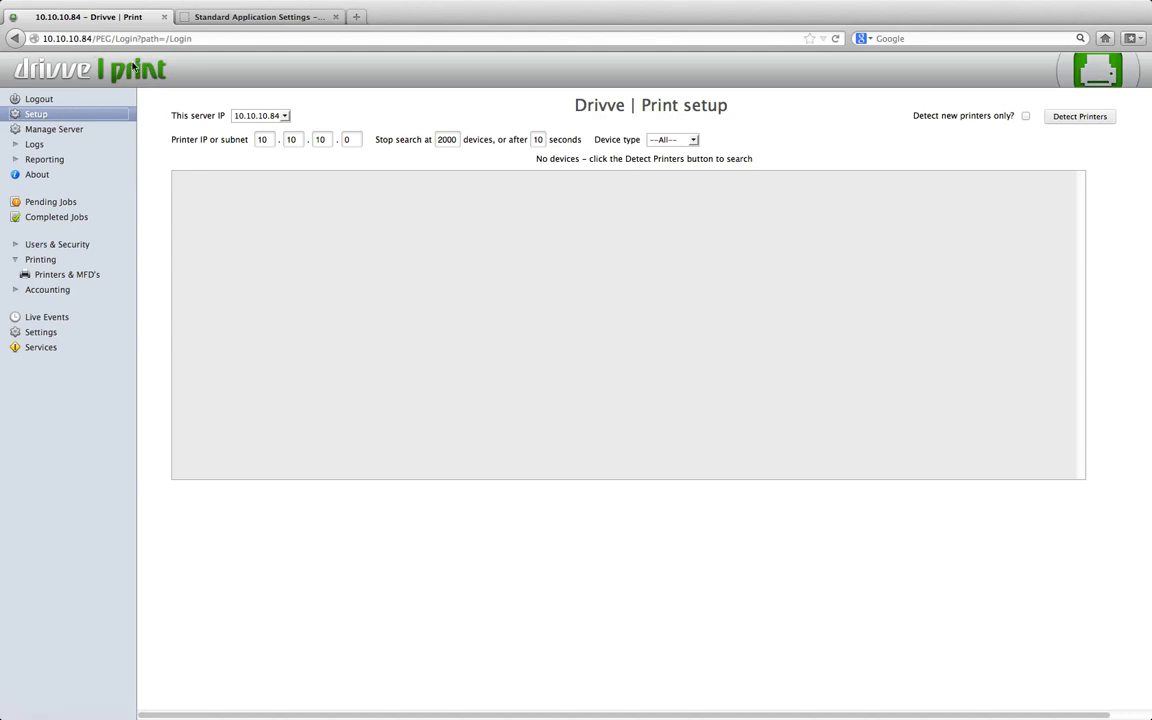
# Try to detect printers at 10.10.10.84 with the search limited to 3 seconds
pyautogui.click(357, 142)
pyautogui.press('BackSpace')
pyautogui.write('84')
pyautogui.click(540, 140)
pyautogui.press('BackSpace')
pyautogui.press('BackSpace')
pyautogui.write('3')
pyautogui.click(1080, 116)
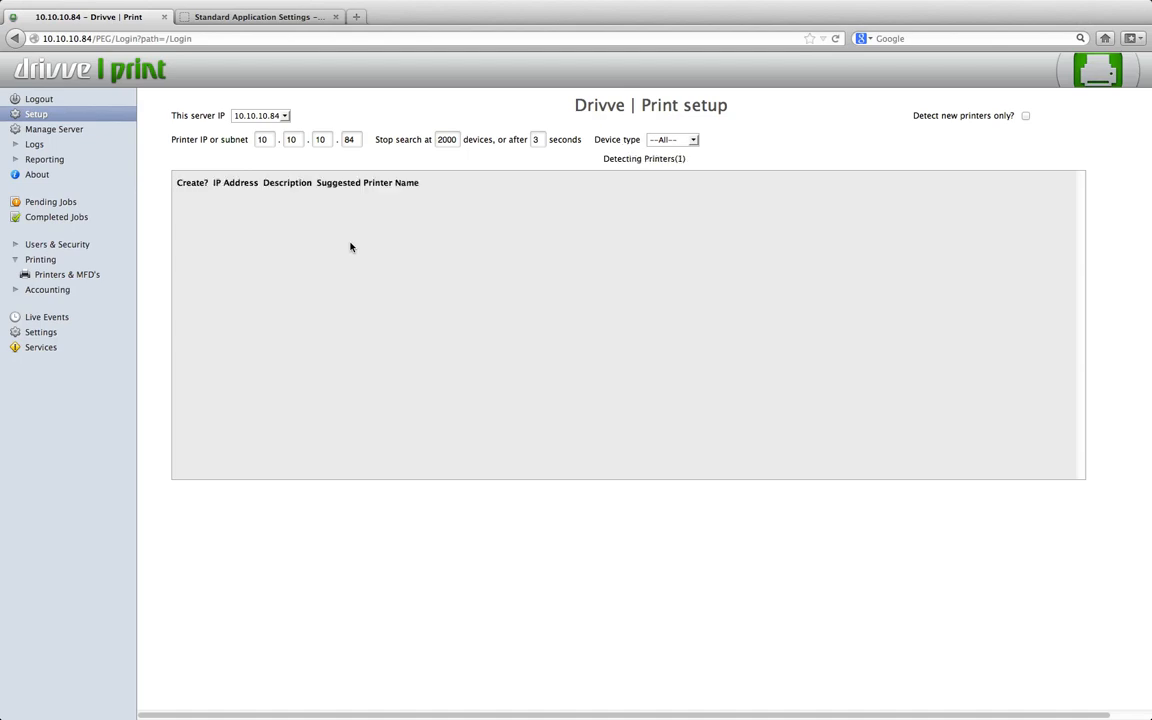
# Detect printers at 10.10.10.197 with the search limited to 6 seconds
pyautogui.doubleClick(538, 140)
pyautogui.write('53')
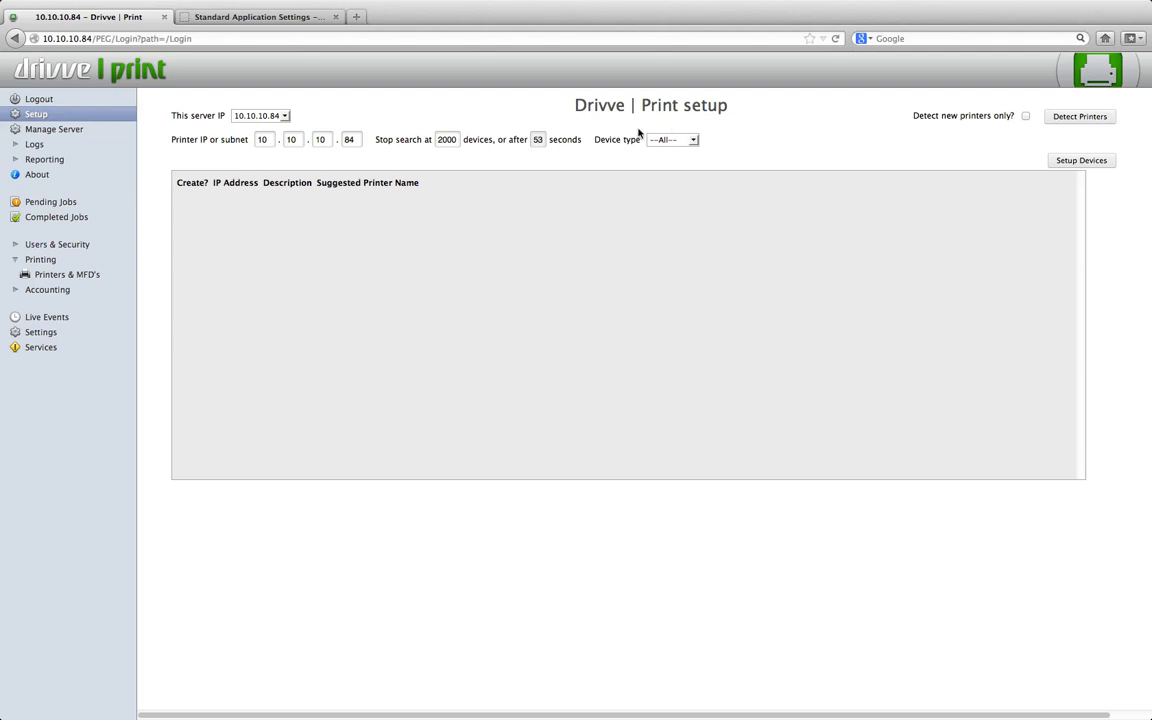
pyautogui.press('BackSpace')
pyautogui.press('BackSpace')
pyautogui.write('6')
pyautogui.click(262, 18)
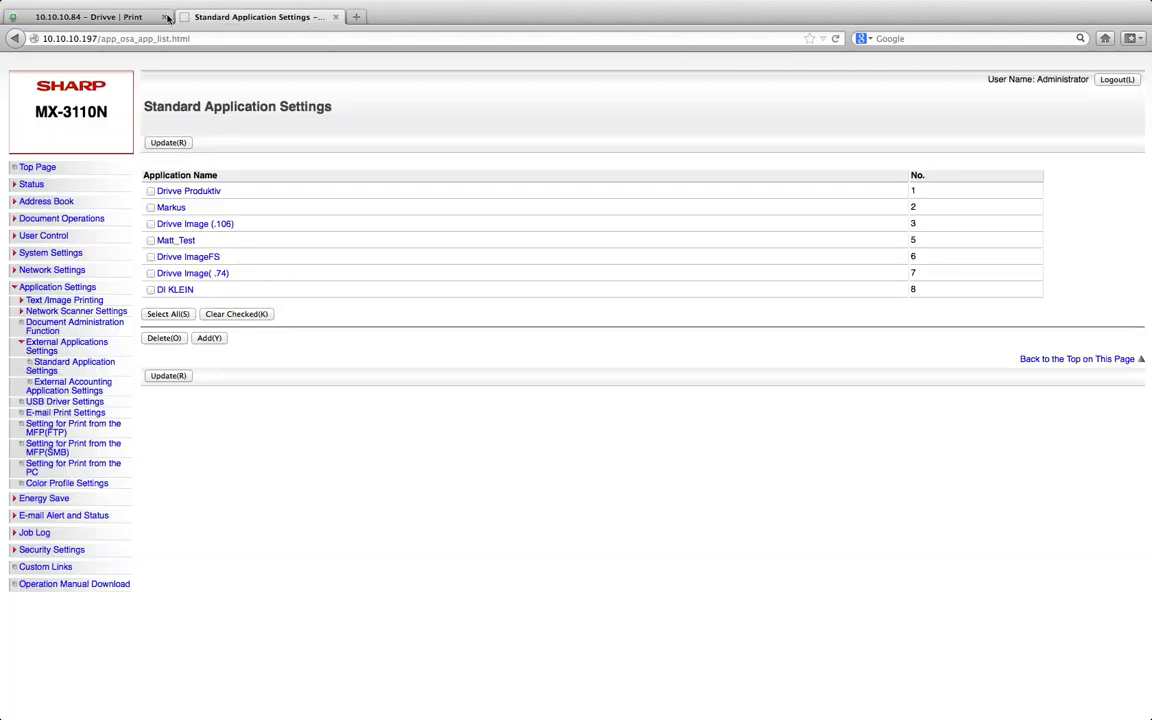
pyautogui.click(108, 18)
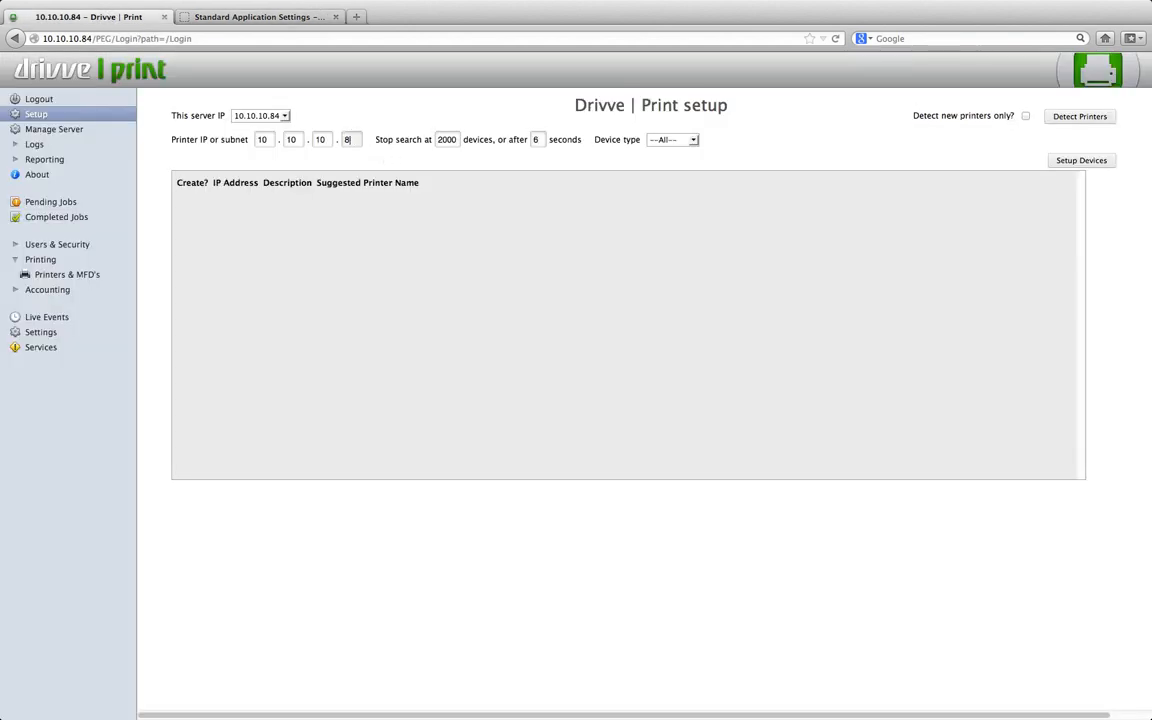
pyautogui.write('197')
pyautogui.click(1081, 122)
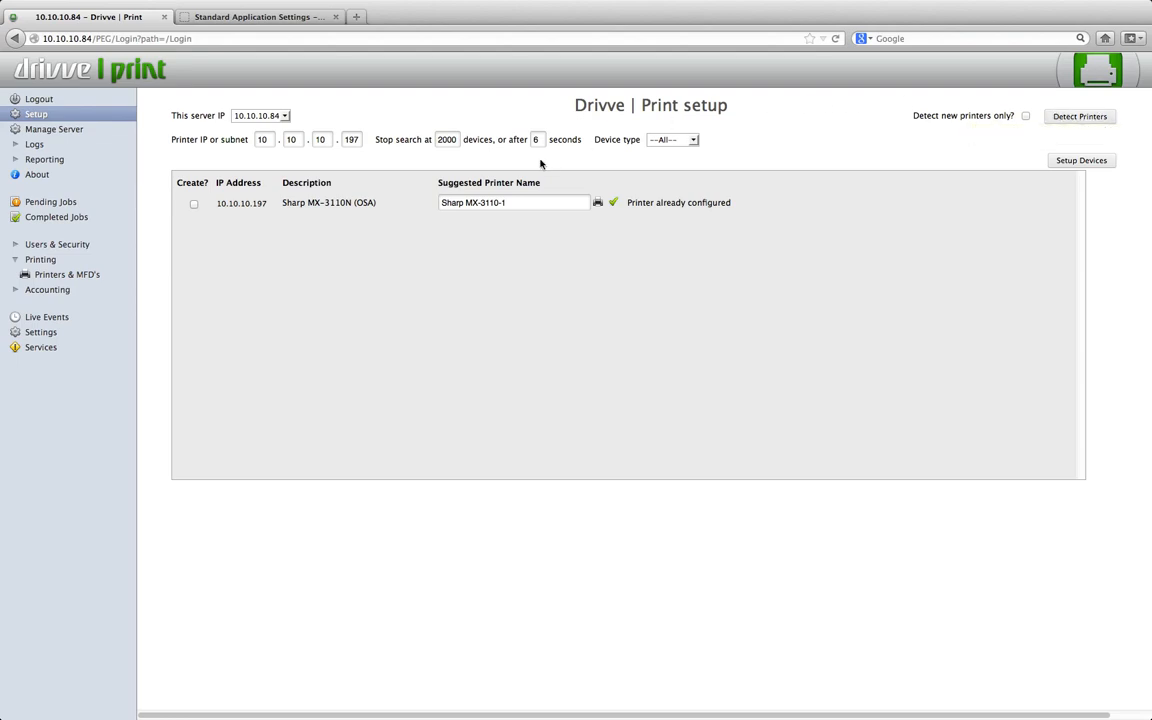
# Select the detected Sharp MX-3110N at 10.10.10.197 for creation and set up the device
pyautogui.click(194, 204)
pyautogui.click(1085, 161)
# Review the general and authentication properties of the Sharp MX-3110-1 in the list of printers and MFDs
pyautogui.click(72, 273)
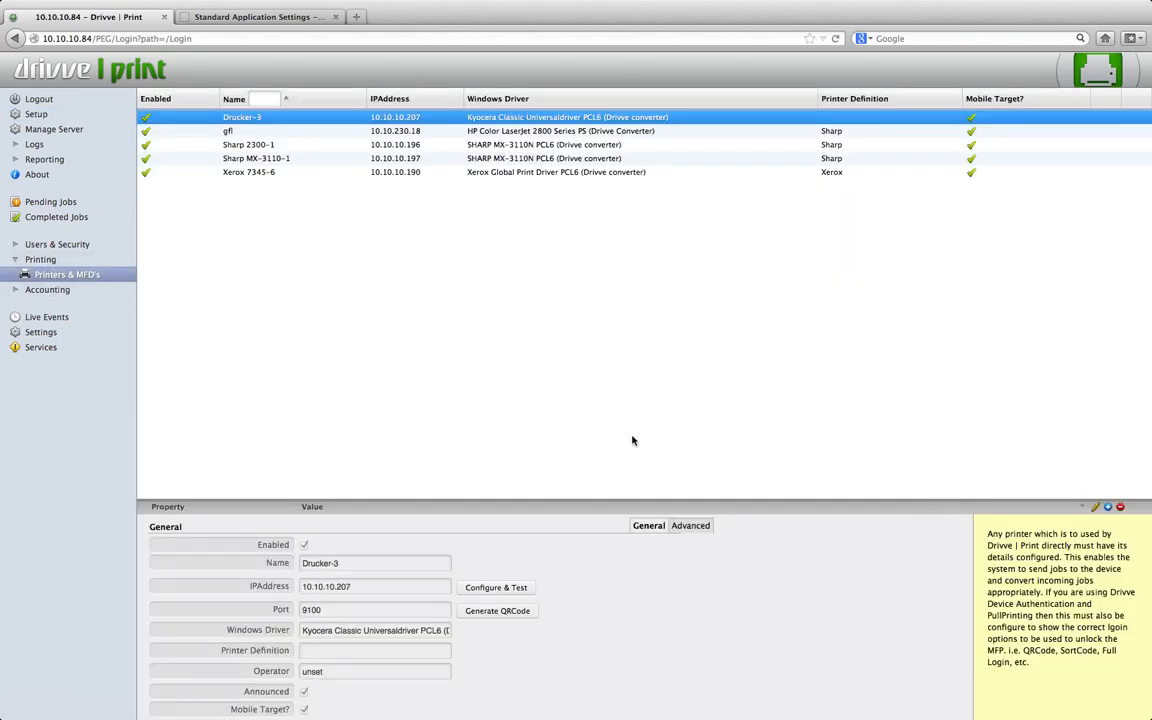
pyautogui.click(310, 158)
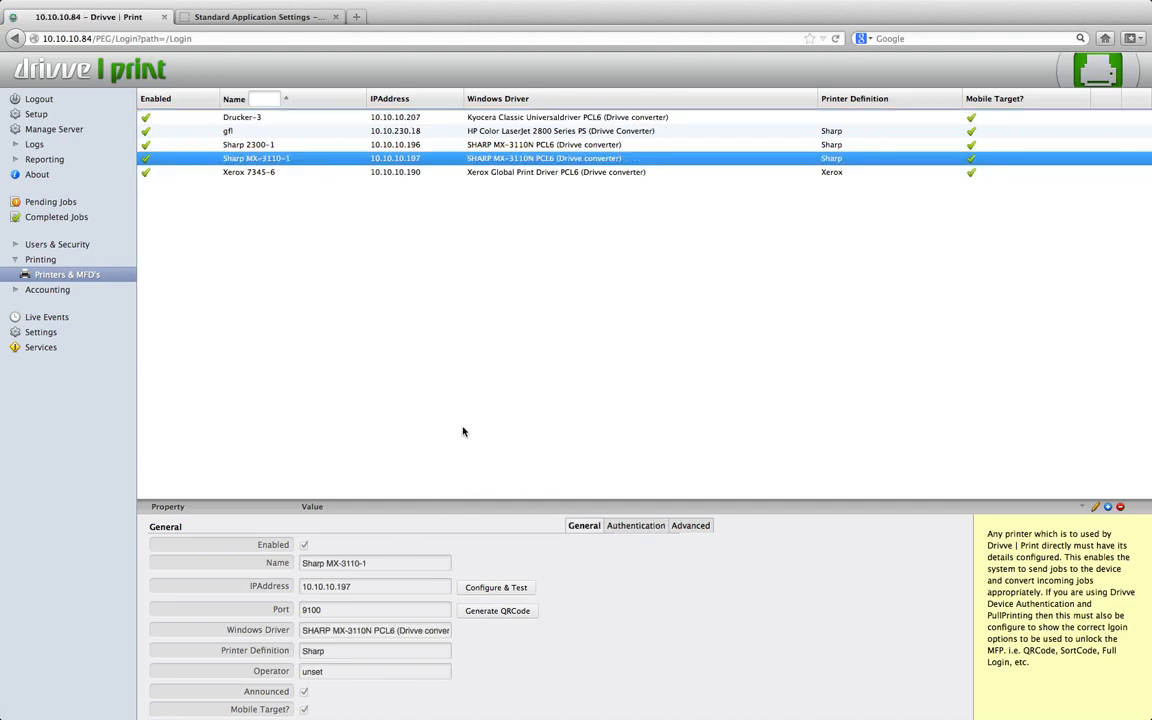
pyautogui.click(630, 525)
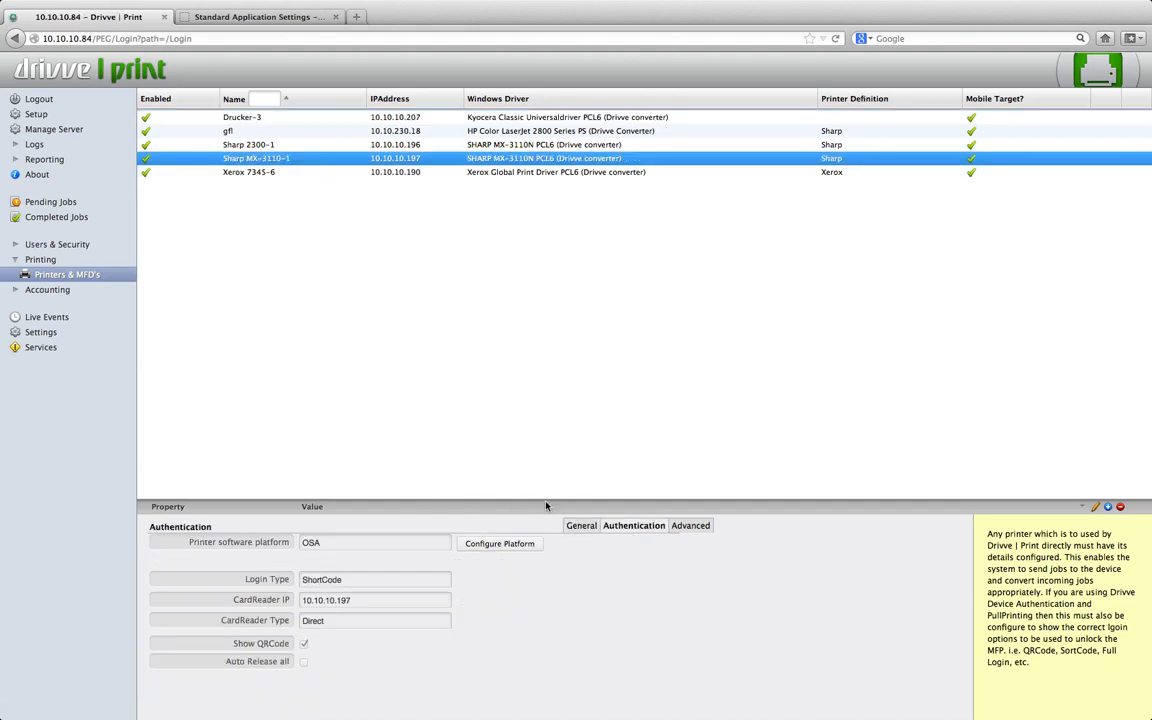
pyautogui.click(580, 526)
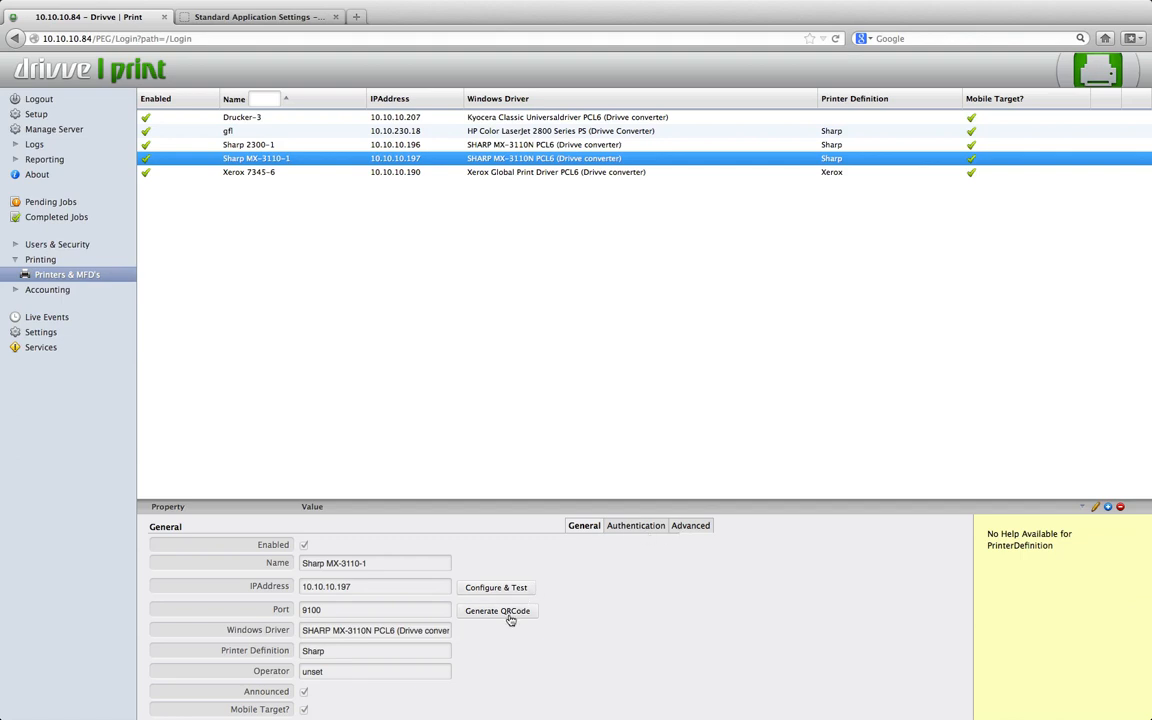
# Edit the authentication properties of the Sharp MX-3110-1, choose ShortCode as the login type and save the printer
pyautogui.click(633, 525)
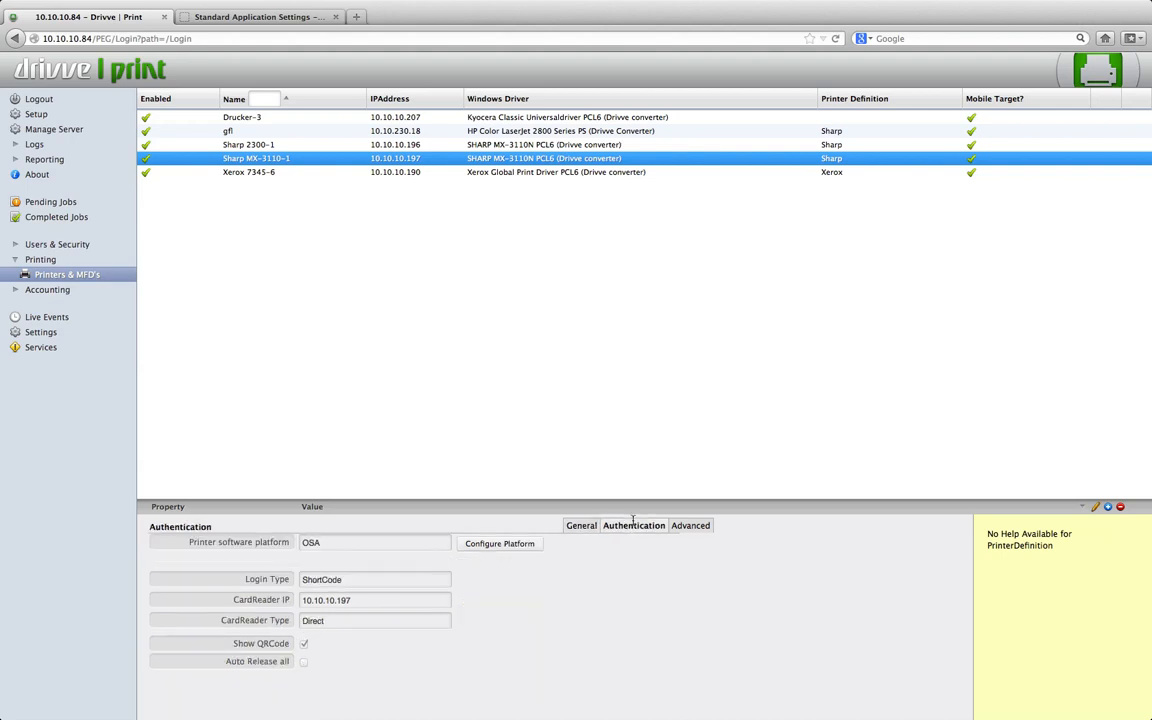
pyautogui.doubleClick(344, 580)
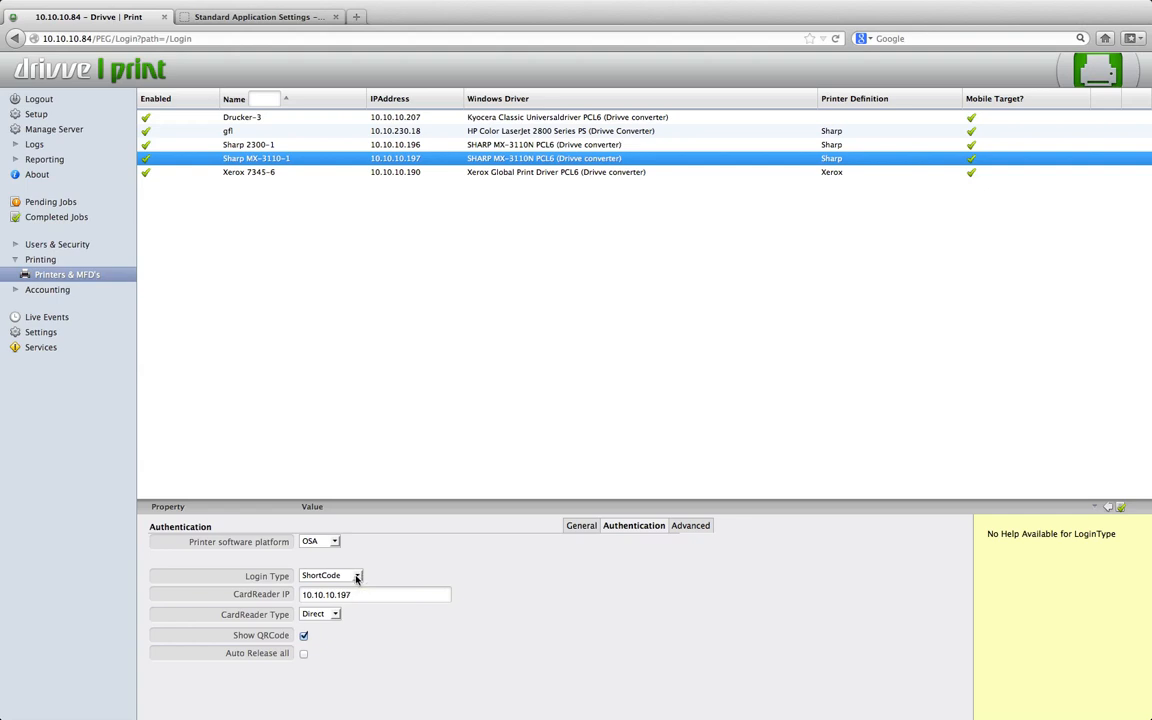
pyautogui.click(358, 576)
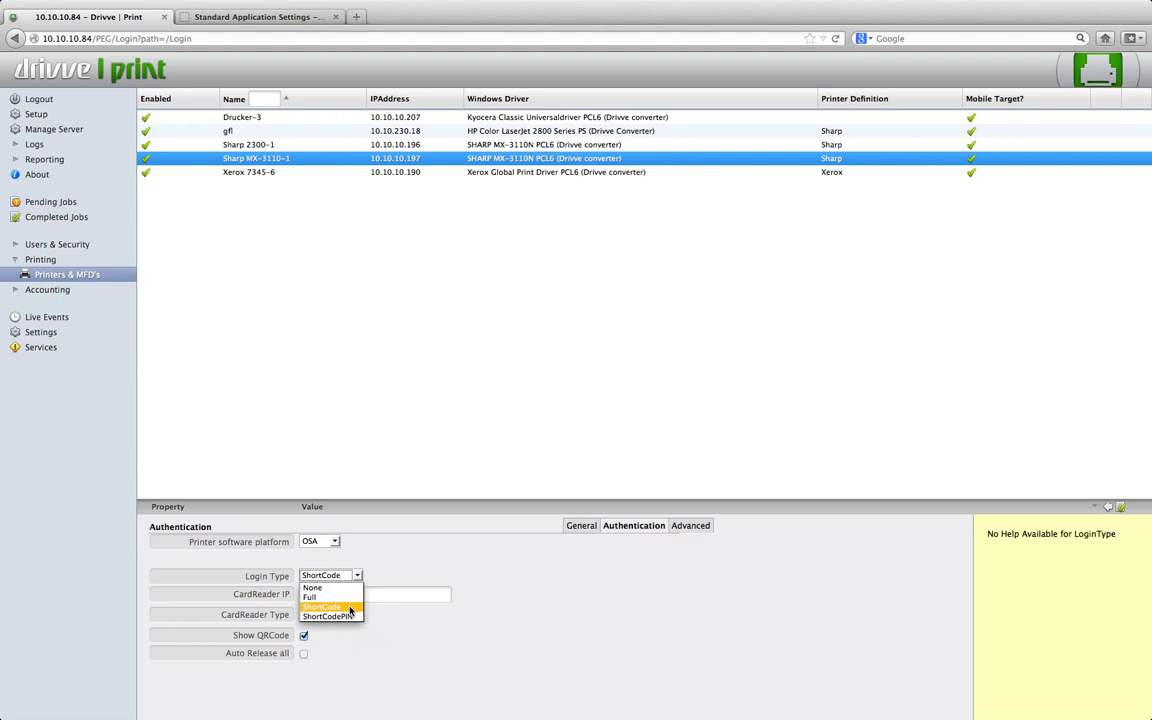
pyautogui.click(350, 608)
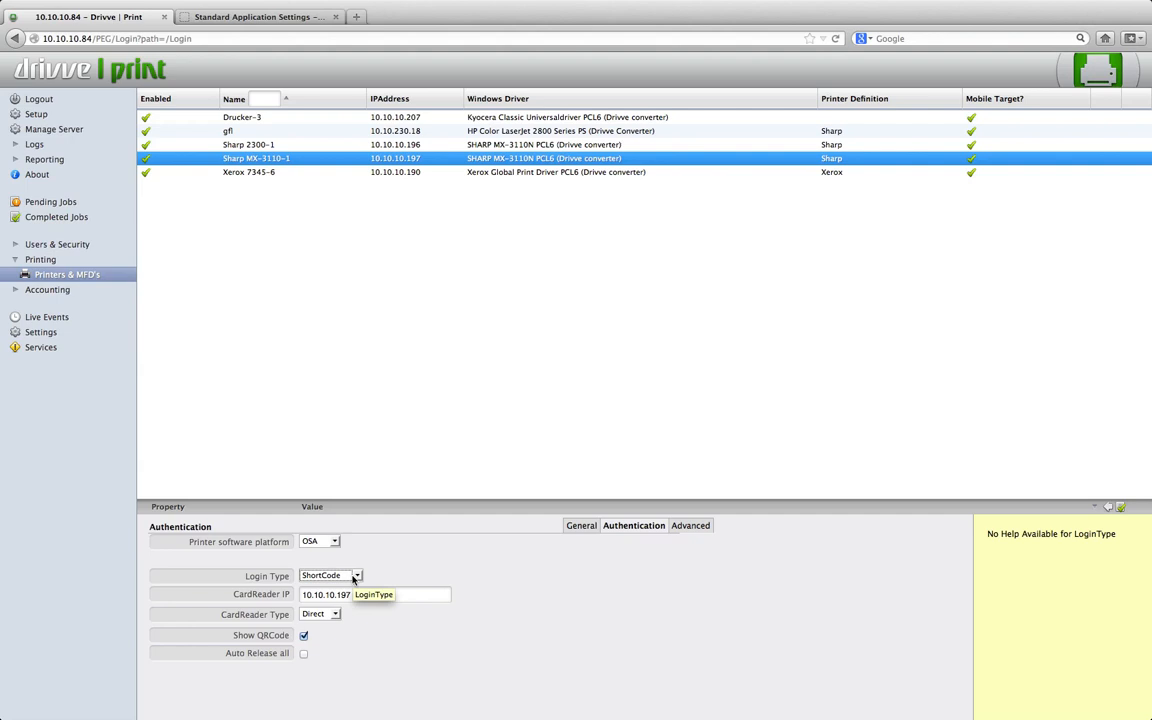
pyautogui.click(700, 524)
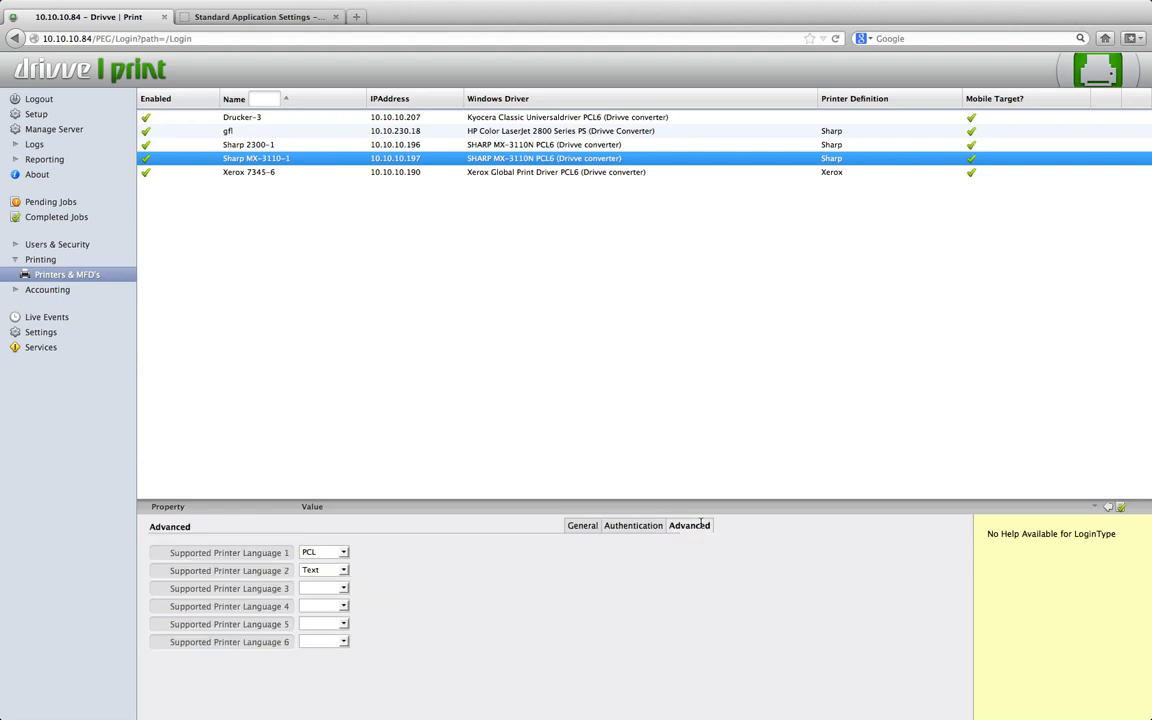
pyautogui.click(632, 523)
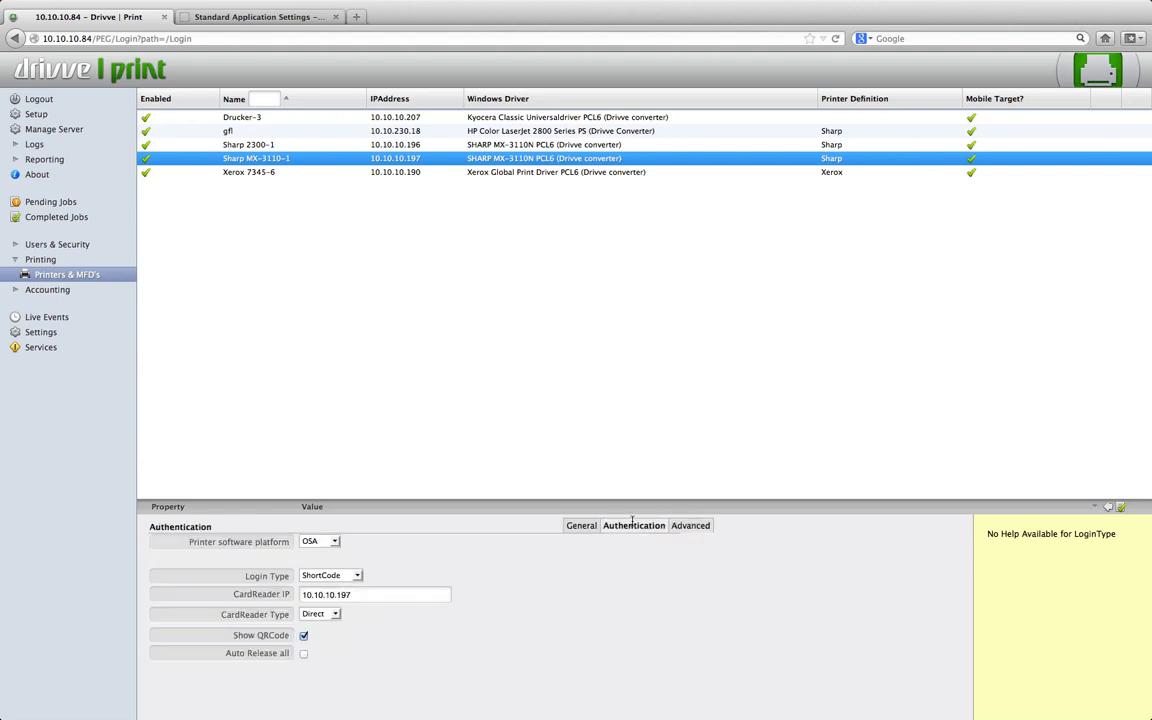
pyautogui.click(1120, 508)
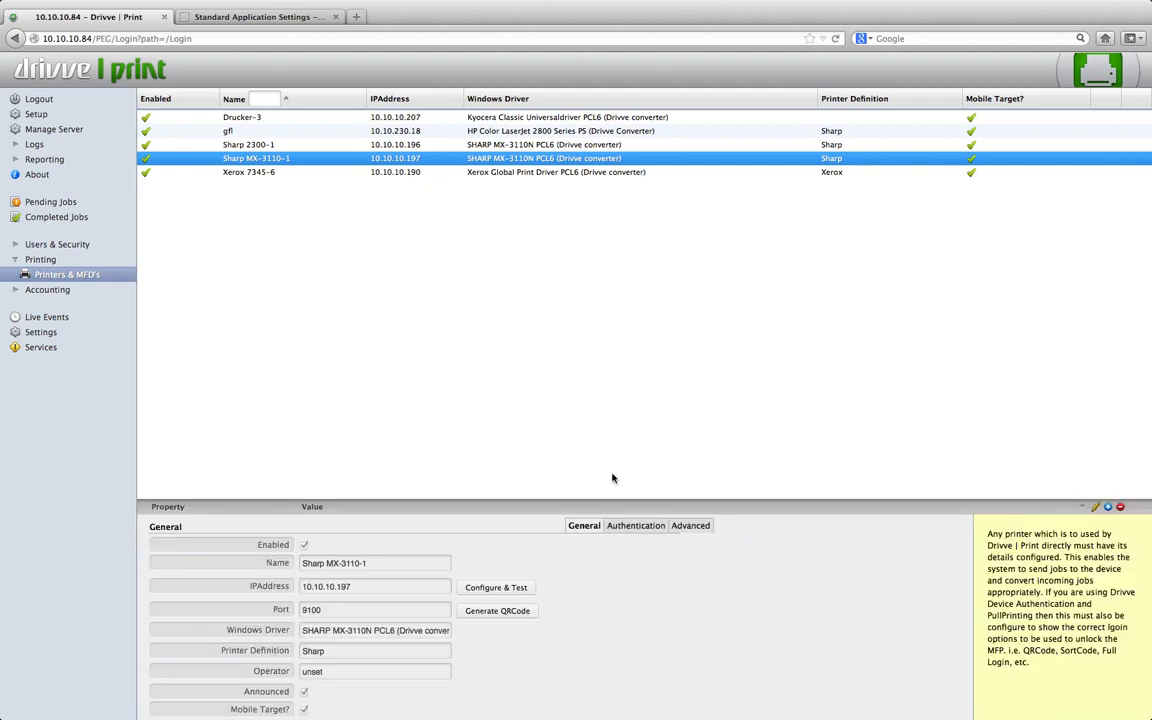
# Open the OSA platform configuration of the Sharp MX-3110-1 from its authentication properties
pyautogui.click(636, 526)
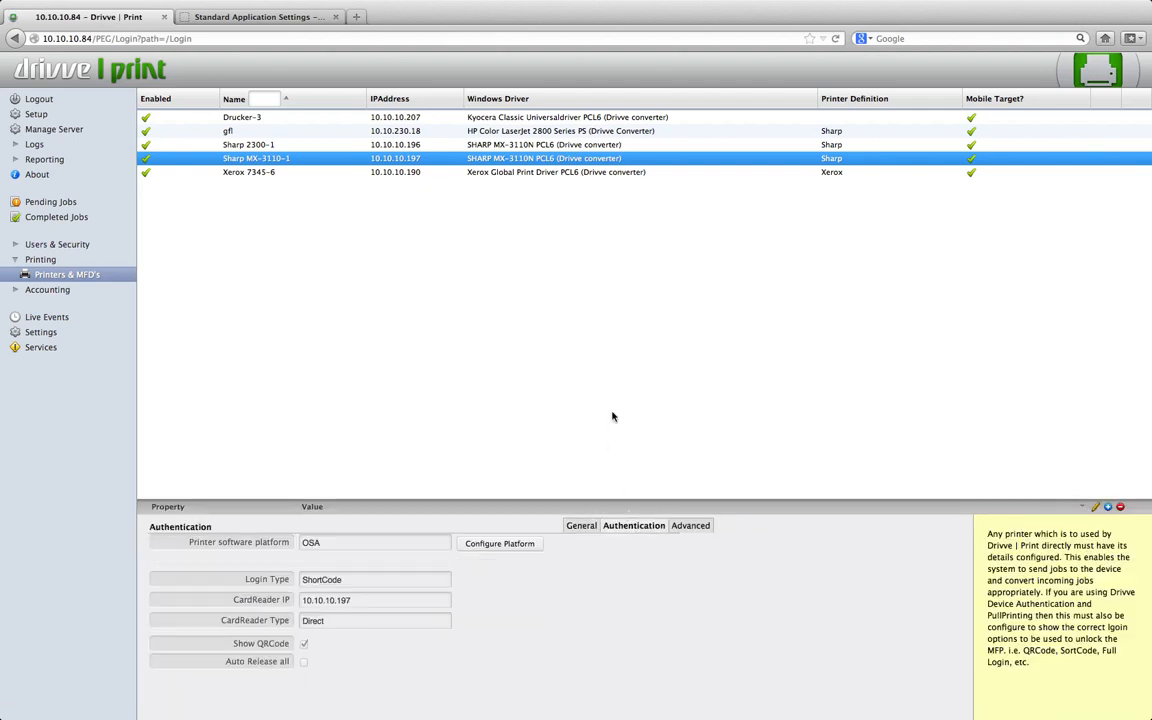
pyautogui.click(514, 543)
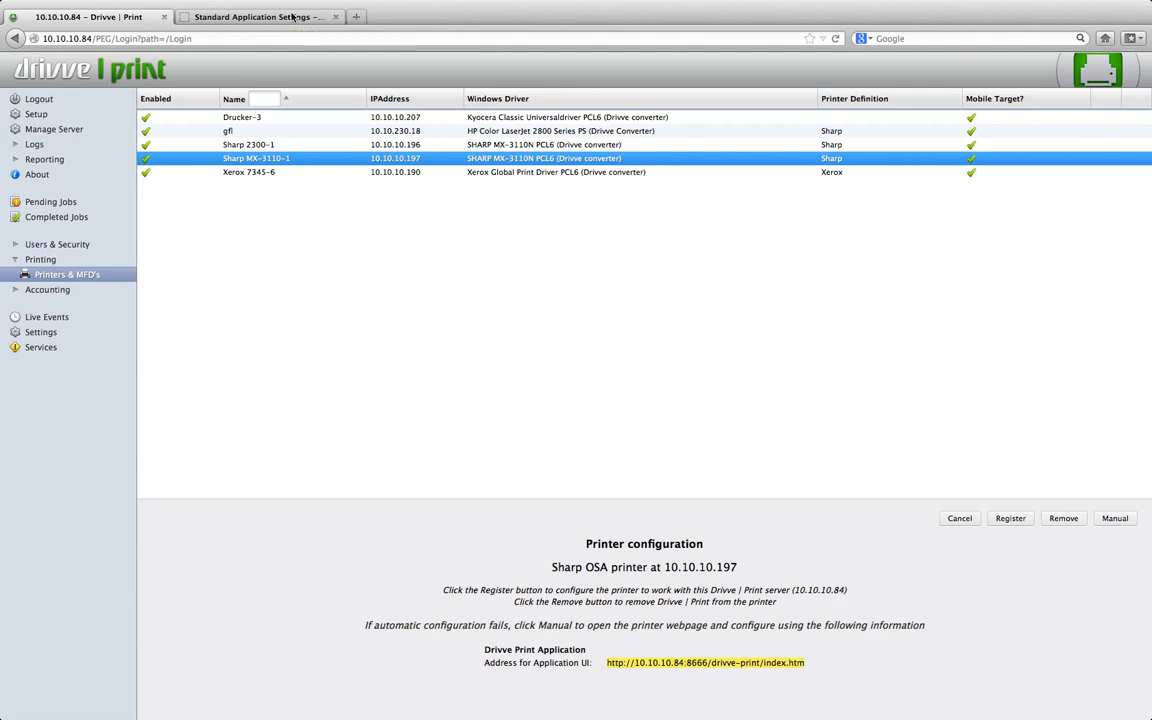
# Reload the Standard Application Settings on the Sharp MX-3110N's web page and open the Drivve Print application entry
pyautogui.click(293, 17)
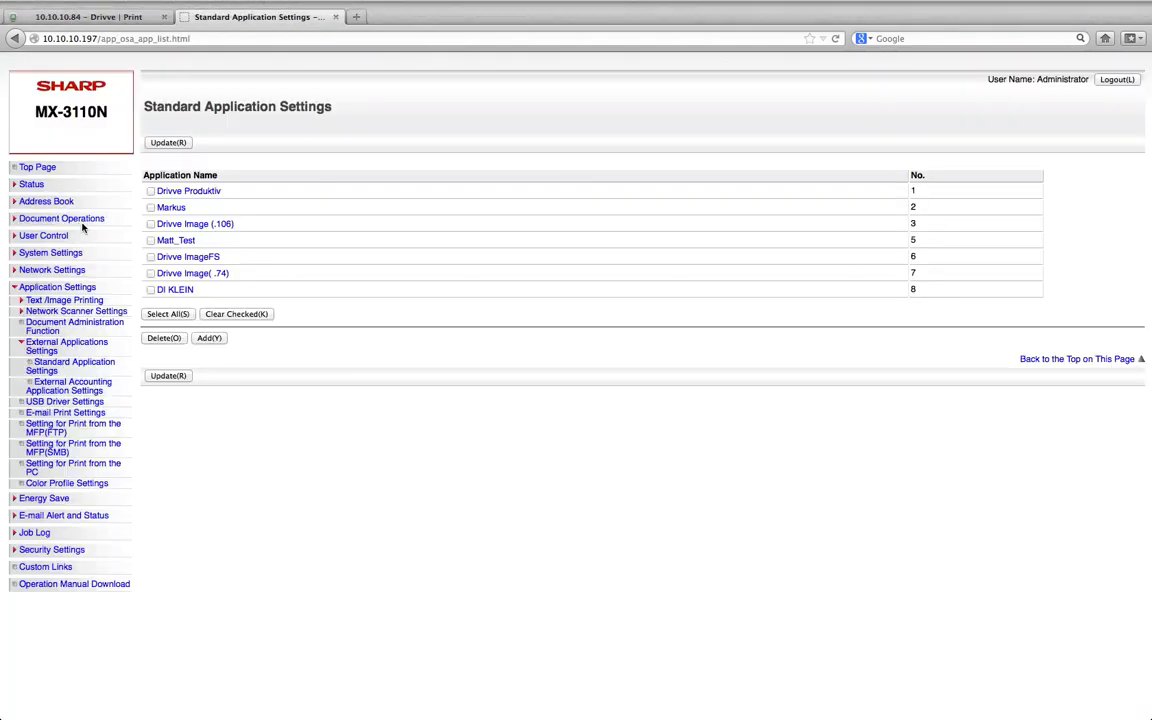
pyautogui.click(50, 368)
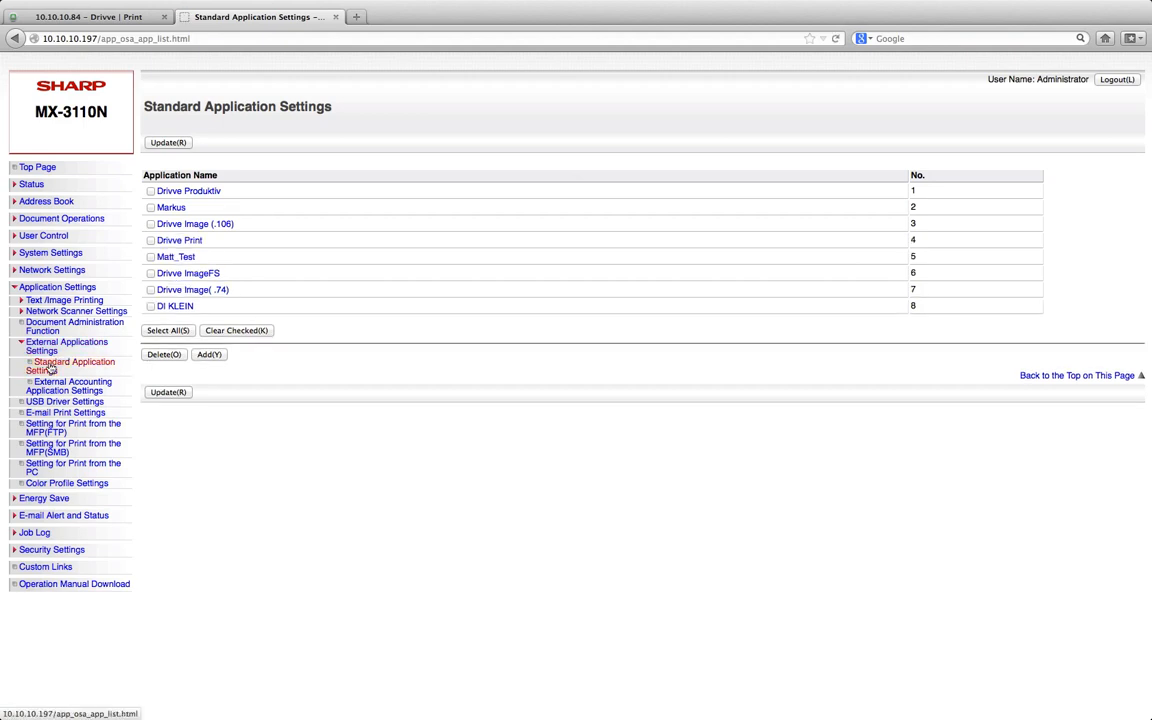
pyautogui.click(180, 242)
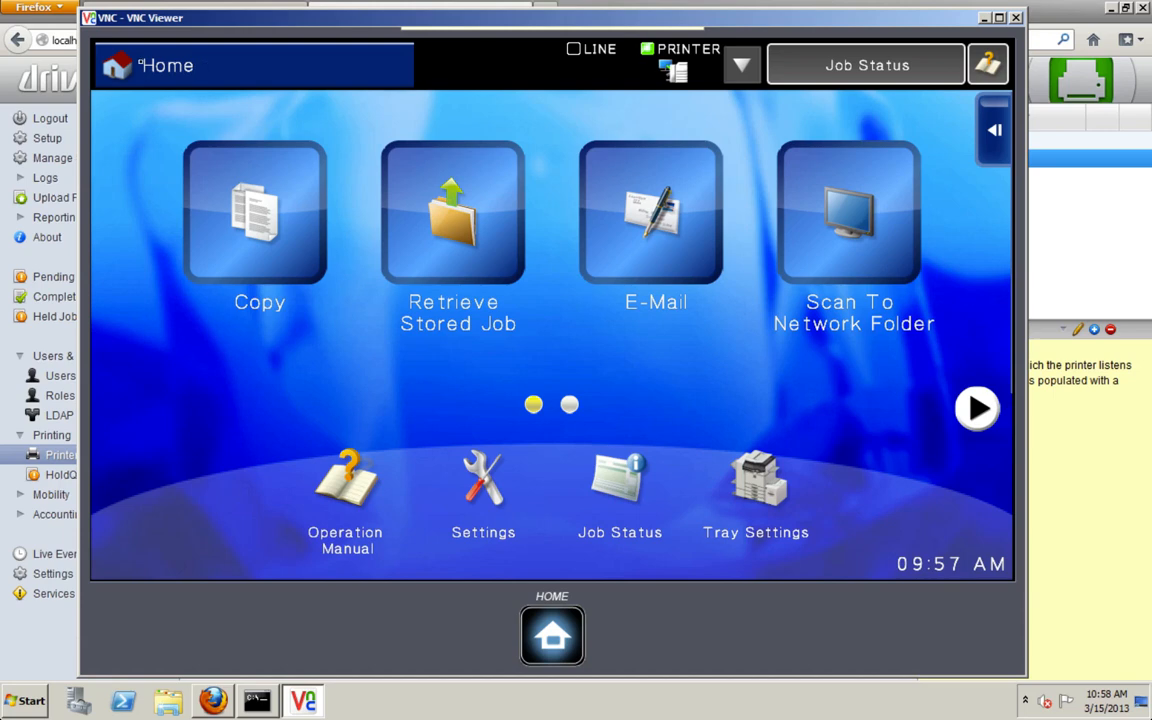
# Switch to the printer's panel in VNC Viewer and launch the Drivve Print external application from Sharp OSA
pyautogui.click(141, 62)
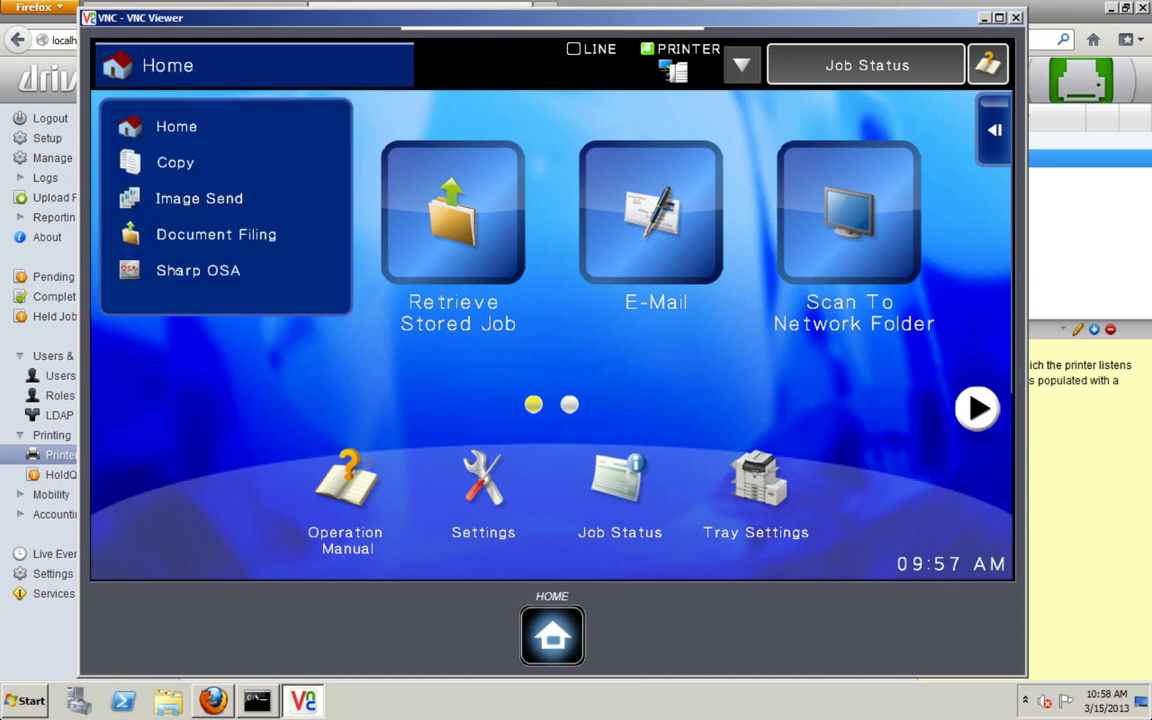
pyautogui.click(176, 270)
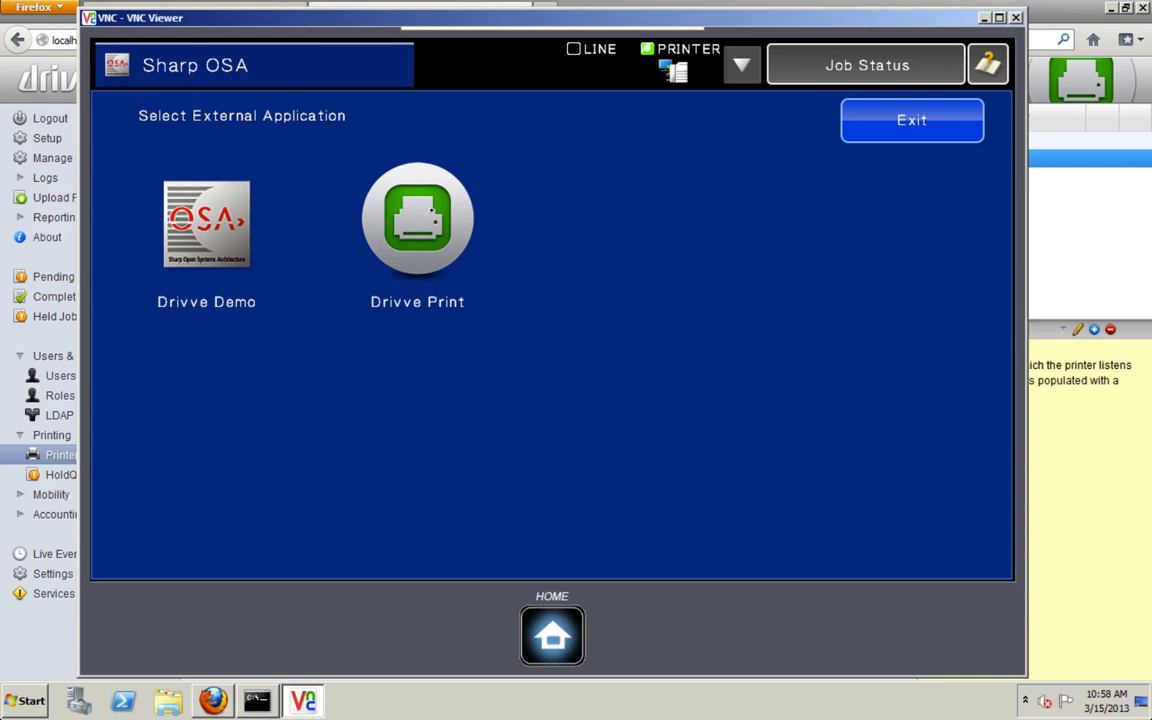
pyautogui.click(431, 210)
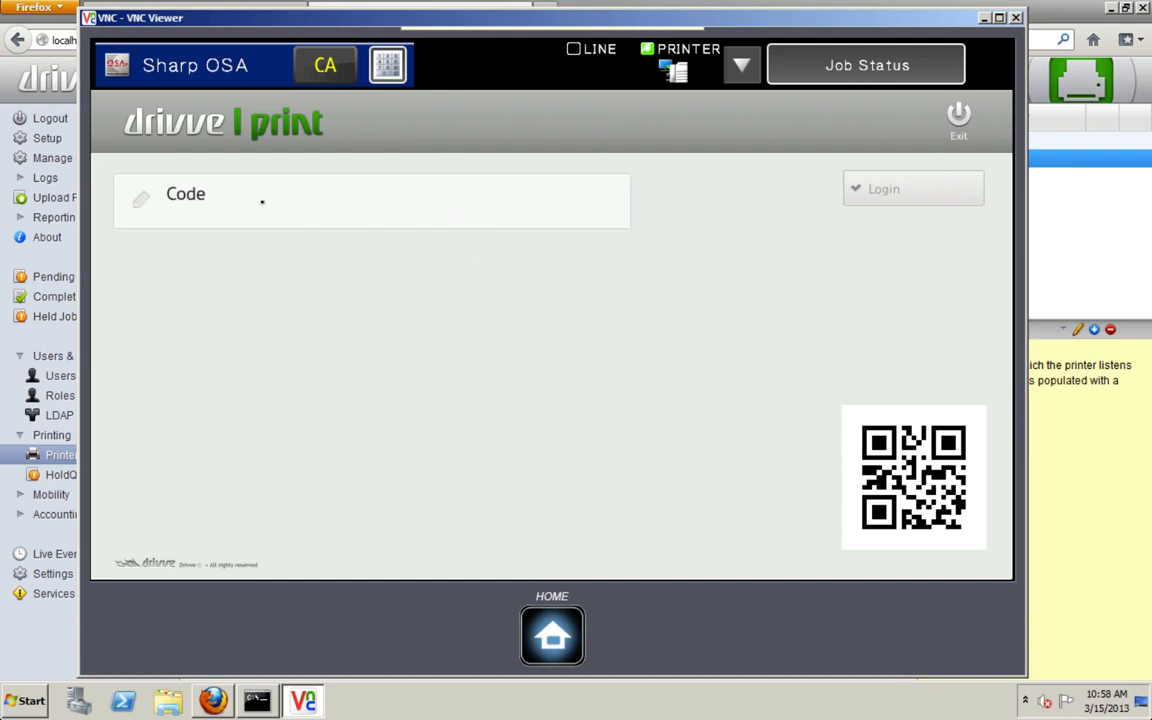
# Enter the user's login code in the Code field and log in to Drivve | Print
pyautogui.click(351, 202)
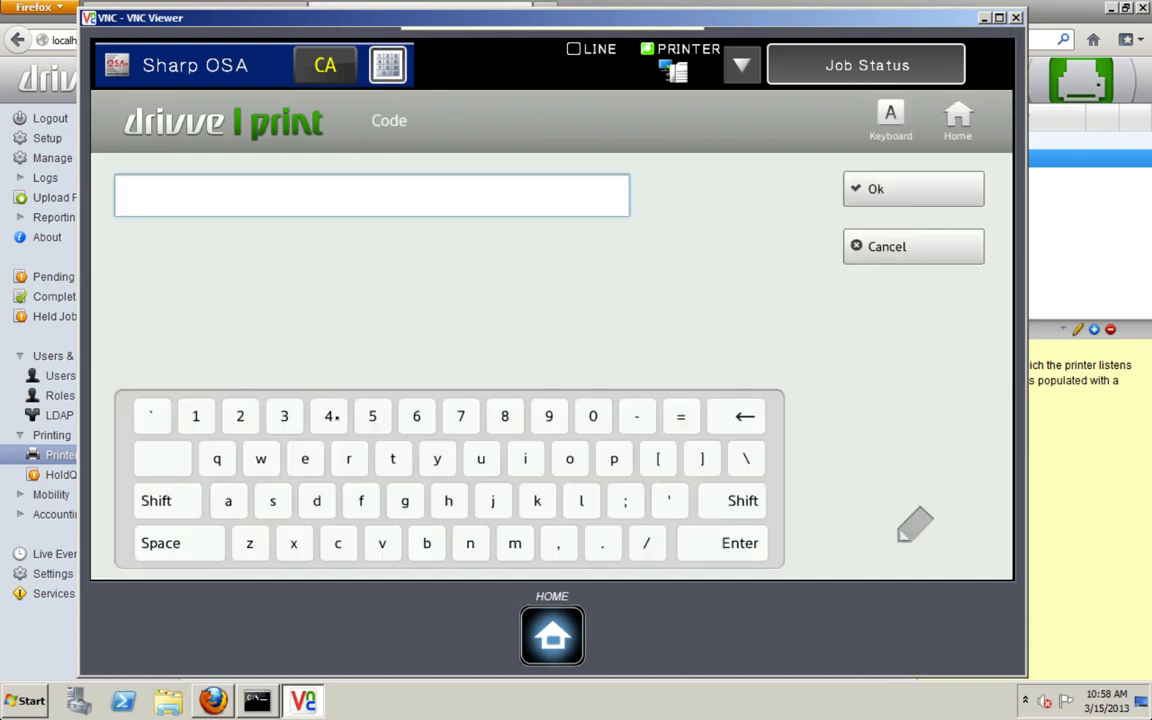
pyautogui.click(330, 416)
pyautogui.click(284, 416)
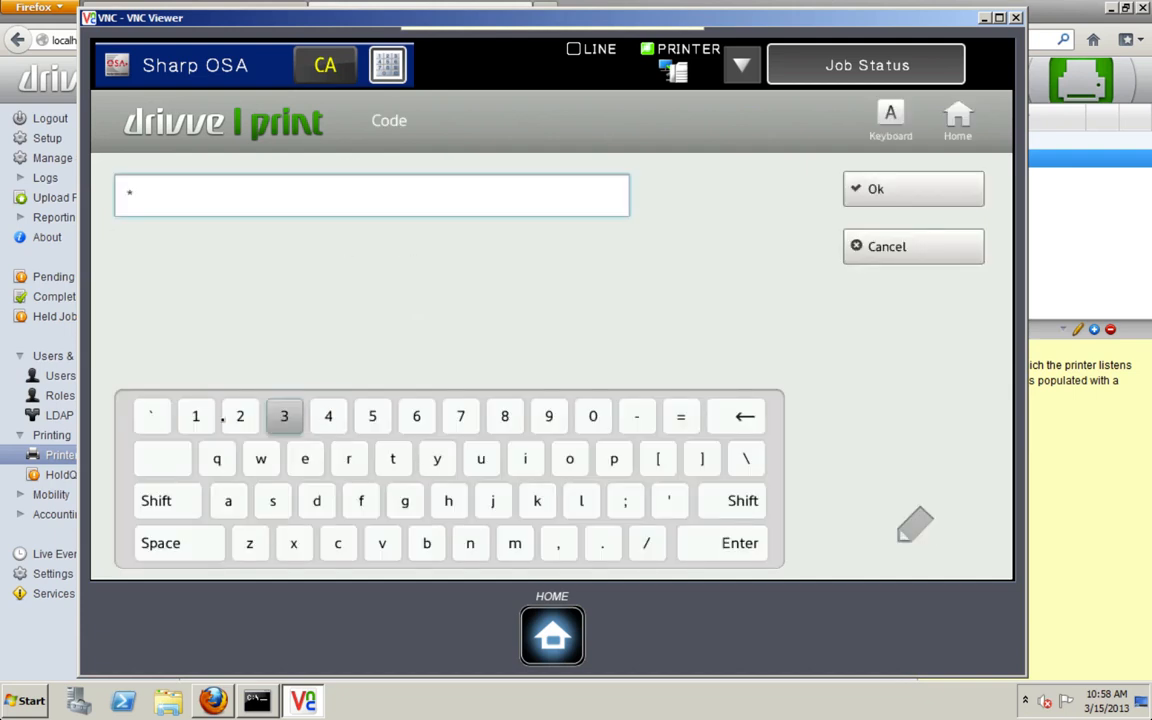
pyautogui.click(199, 419)
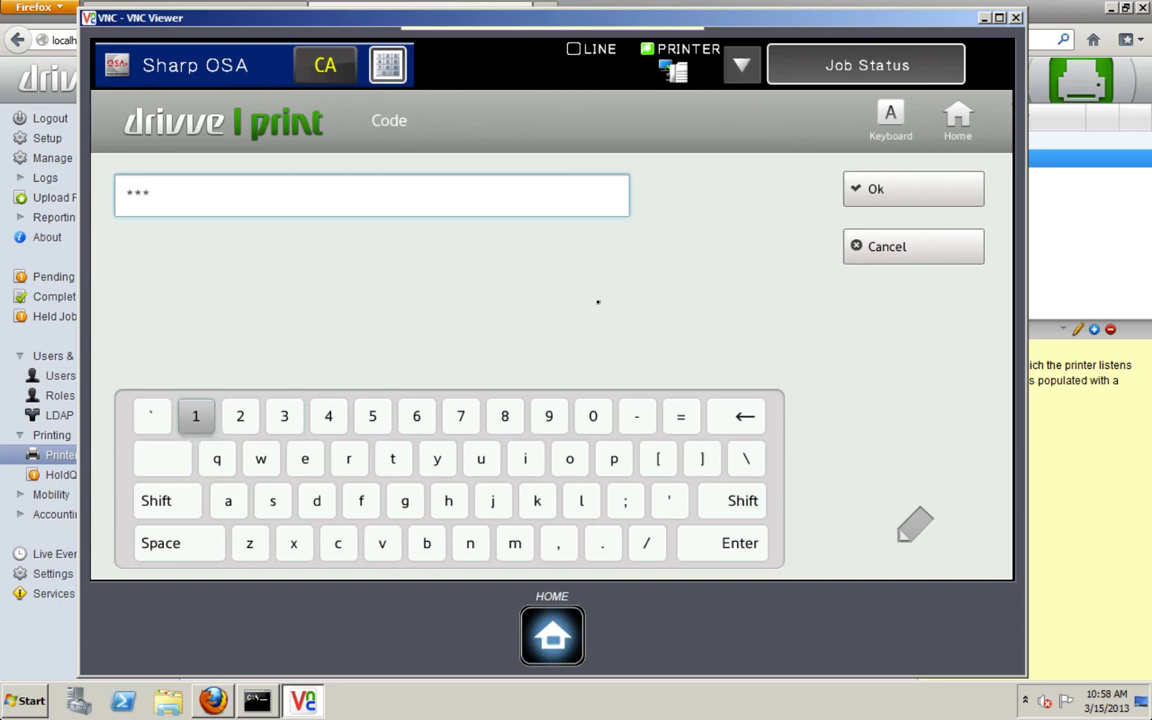
pyautogui.click(912, 191)
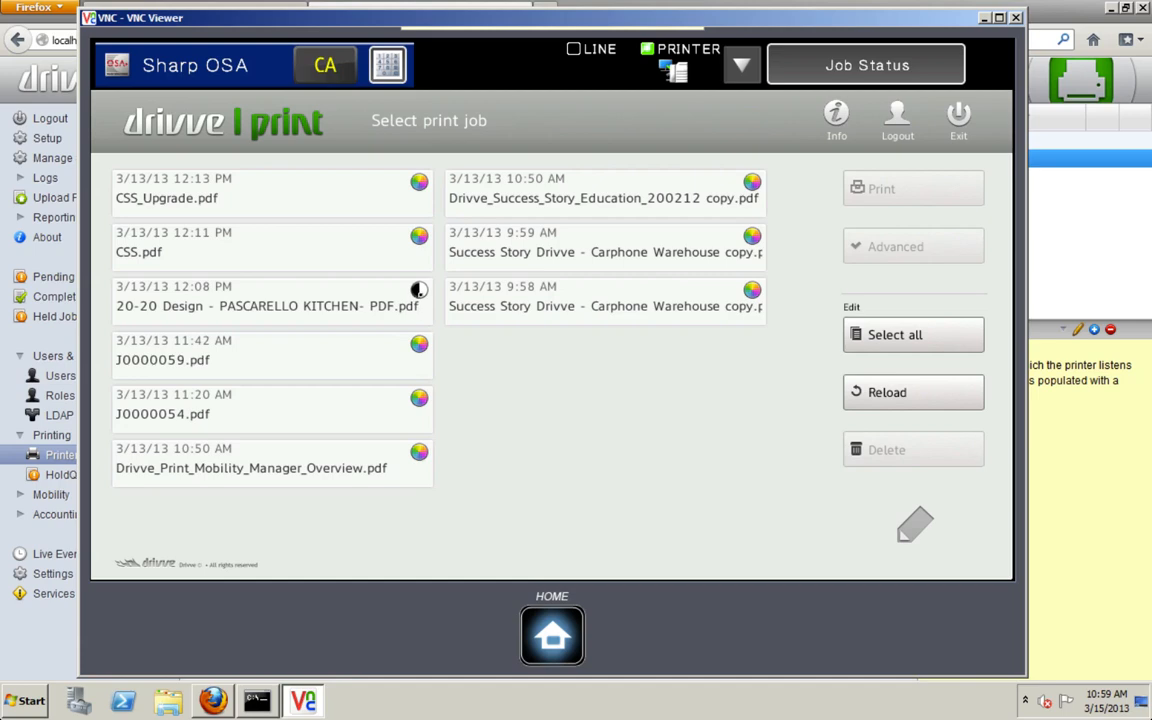
# Try duplex, color, two copies and job retention in the advanced print options of CSS.pdf, and cancel the print job
pyautogui.click(334, 240)
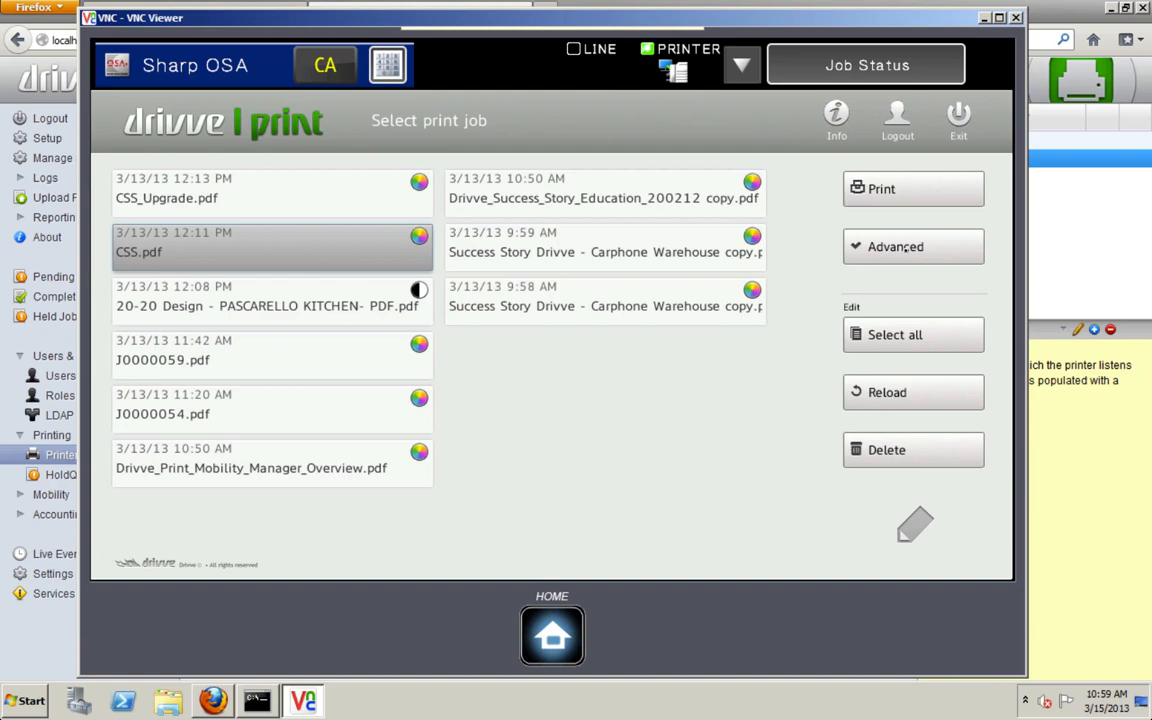
pyautogui.click(905, 248)
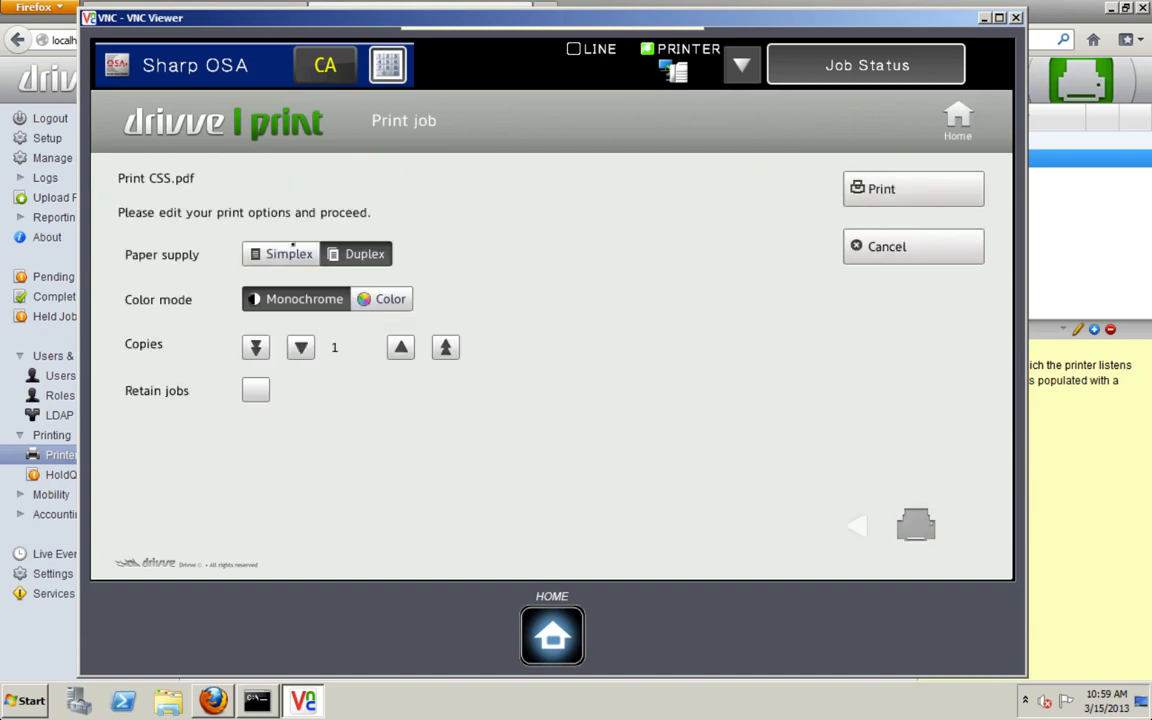
pyautogui.click(283, 254)
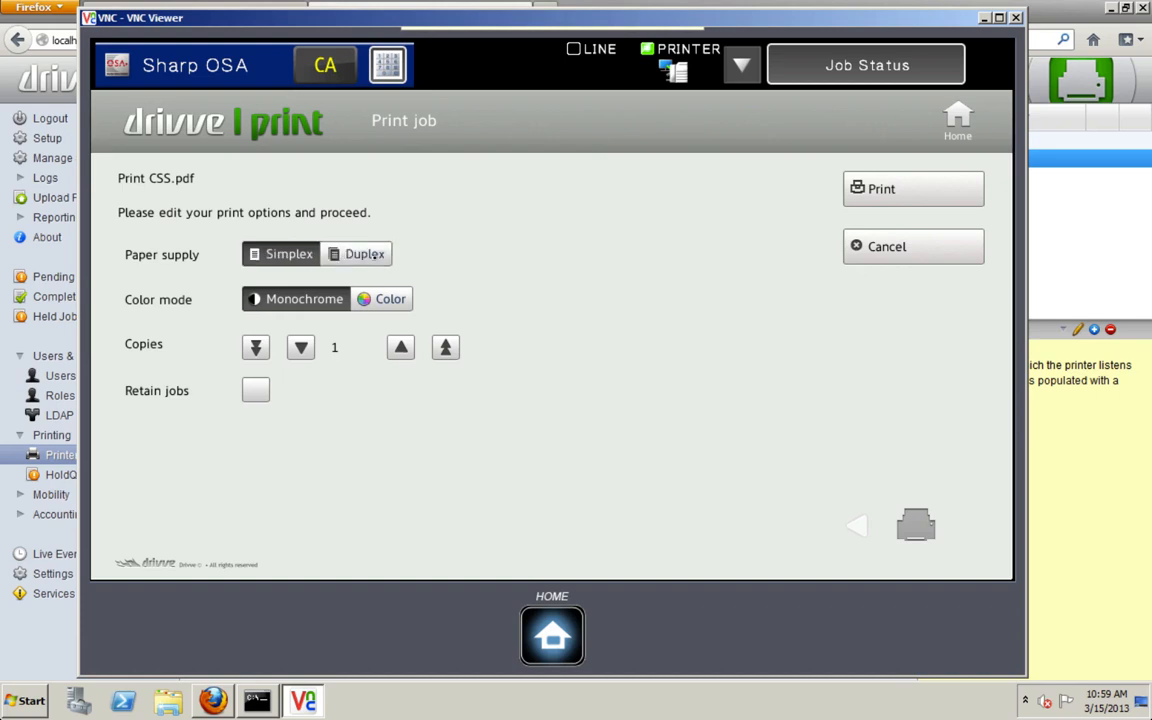
pyautogui.click(374, 254)
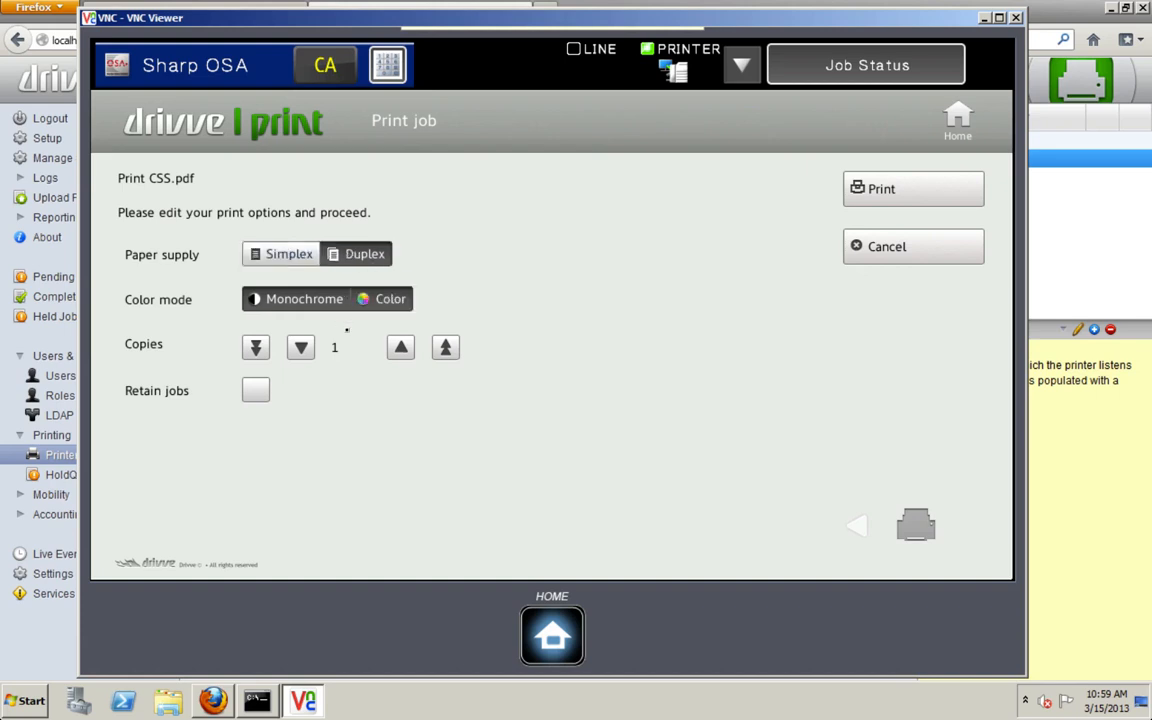
pyautogui.click(382, 299)
pyautogui.click(400, 347)
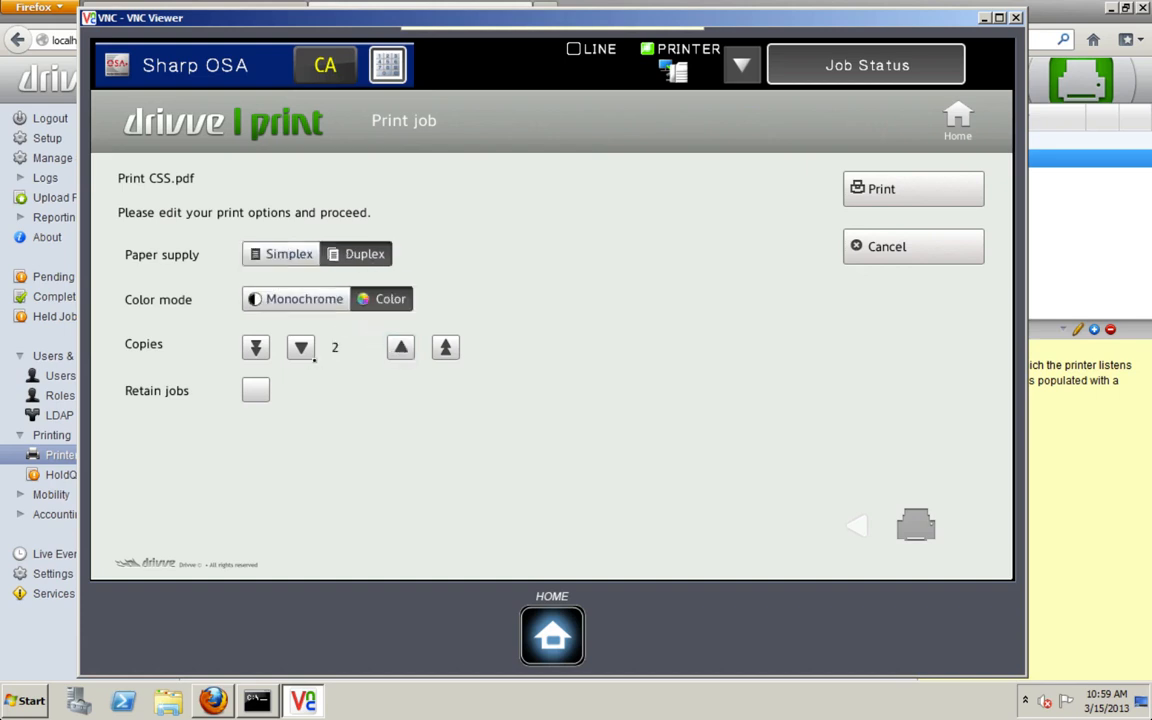
pyautogui.click(255, 390)
pyautogui.click(884, 246)
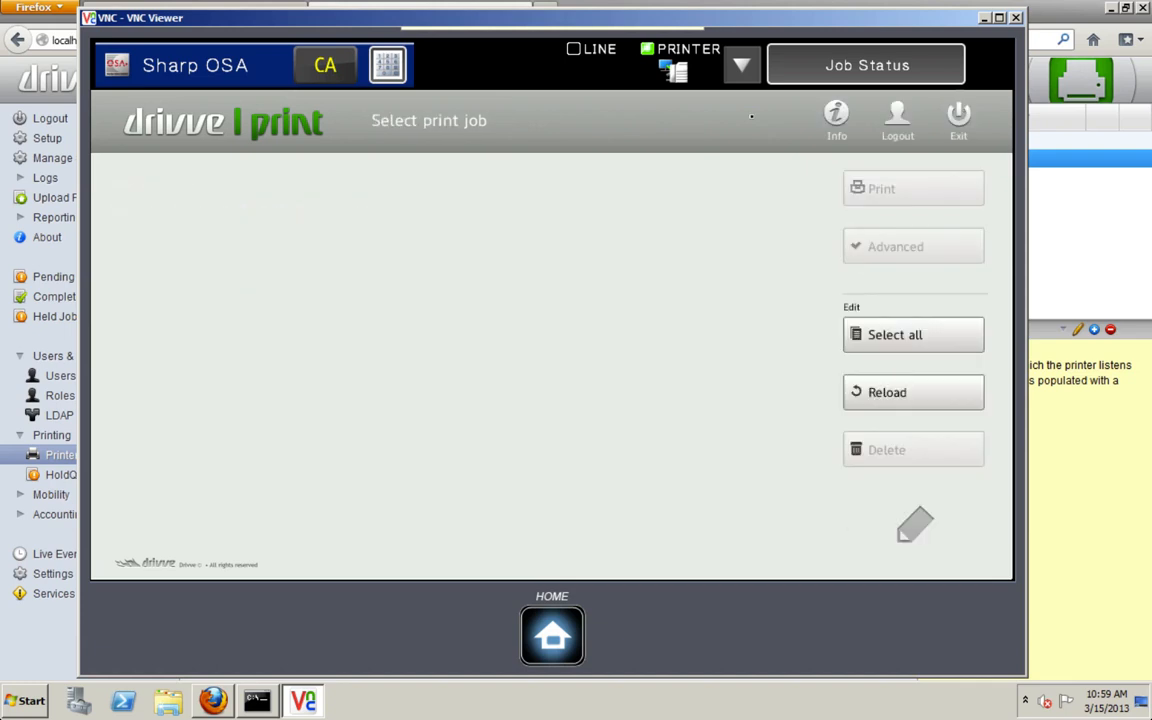